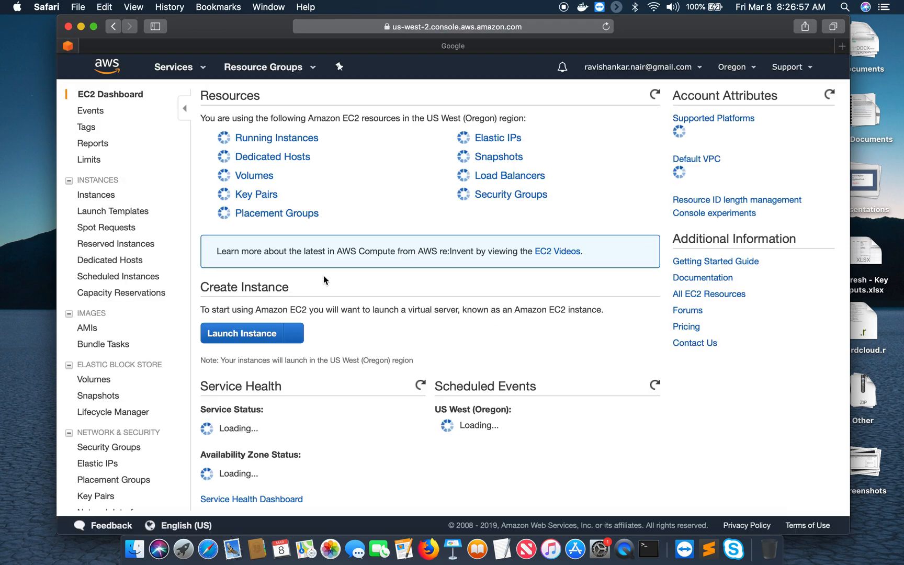
Open the EC2 Instances list showing the running t2.micro MyShoeServerUbuntu instance
click(302, 139)
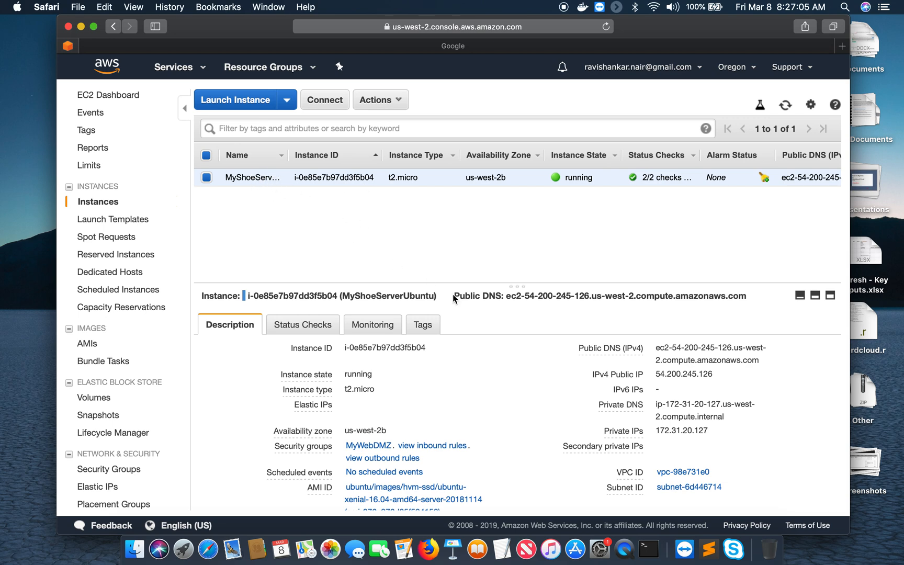
Copy the instance's IPv4 public IP 54.200.245.126 from the Description tab
click(723, 375)
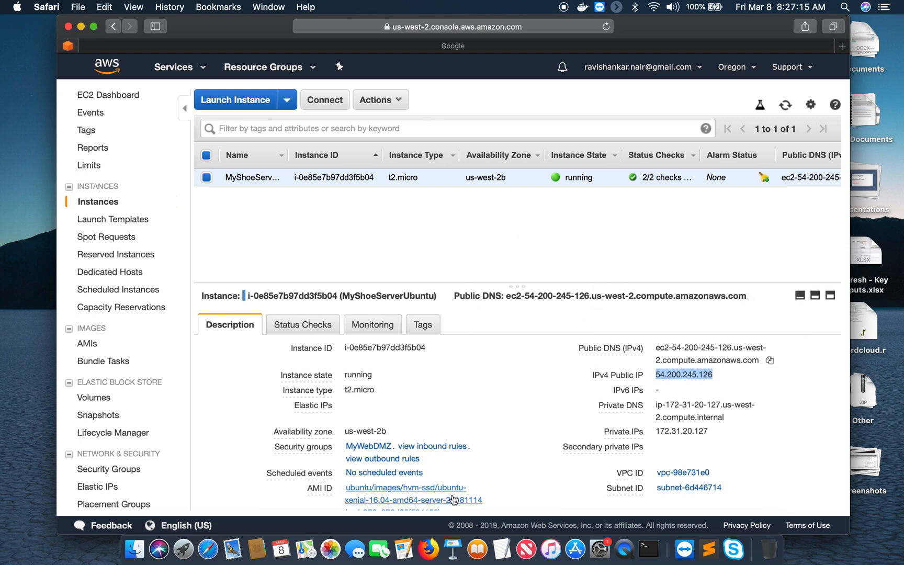
Load 54.200.245.126 in Firefox, then minimise the browser to reveal the AWS console
click(428, 550)
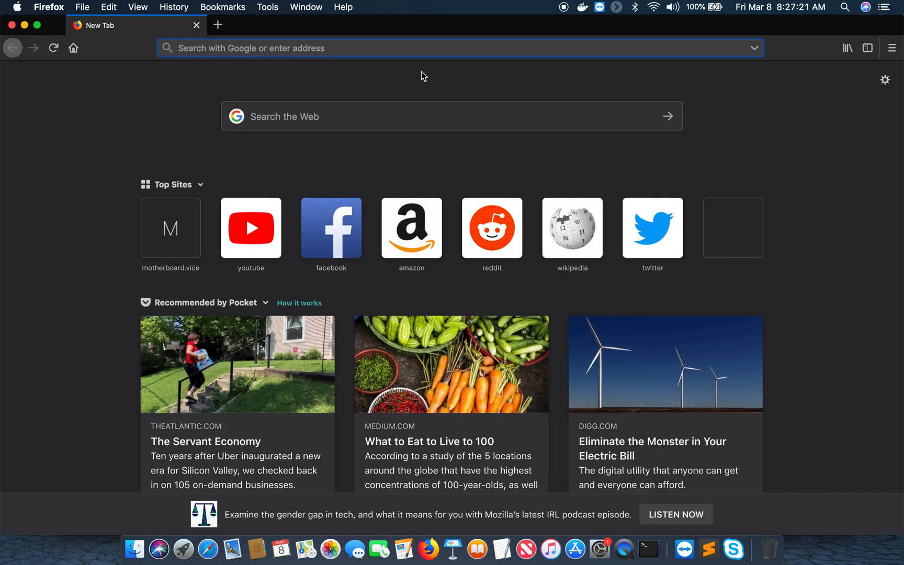
key(super+v)
click(423, 75)
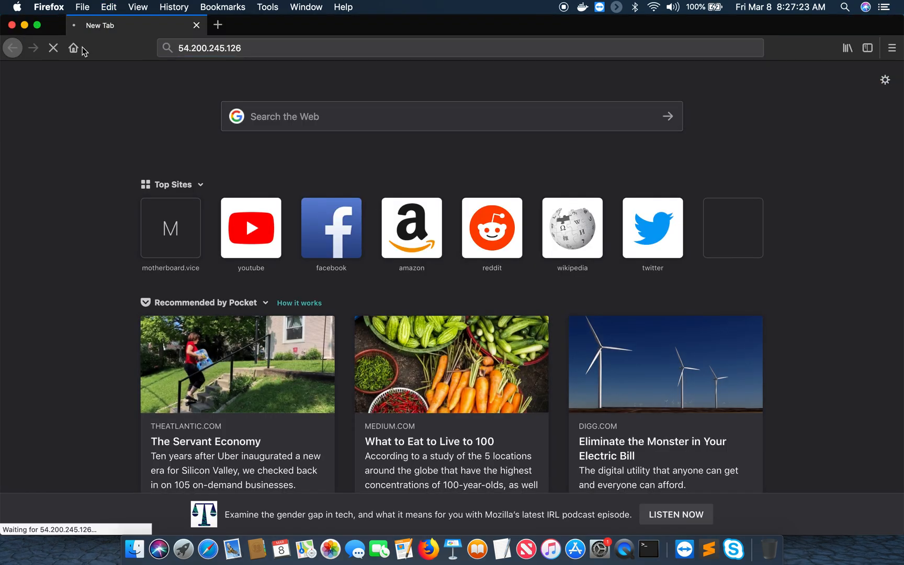
click(25, 25)
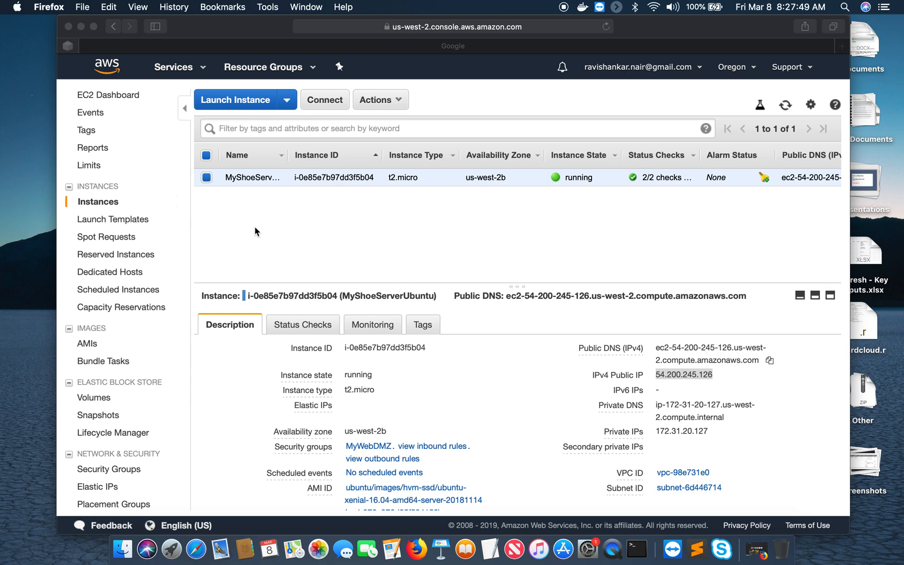
Minimise the AWS console window and restore Firefox showing the Invoice Ninja login page
click(80, 26)
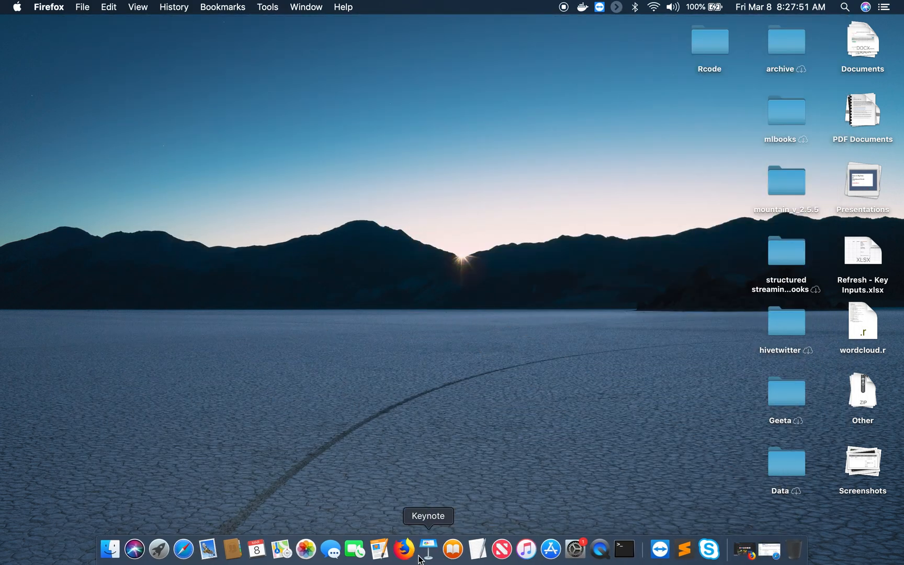
click(404, 549)
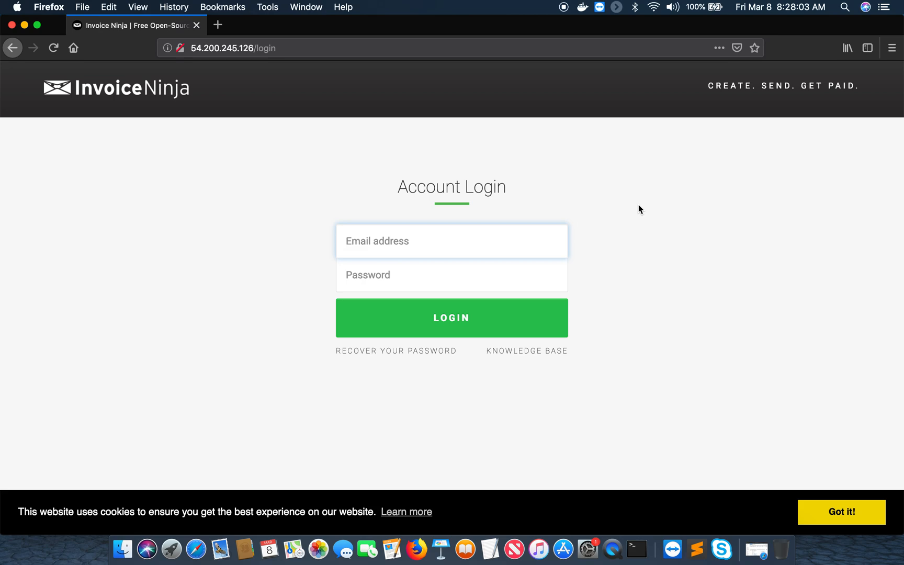
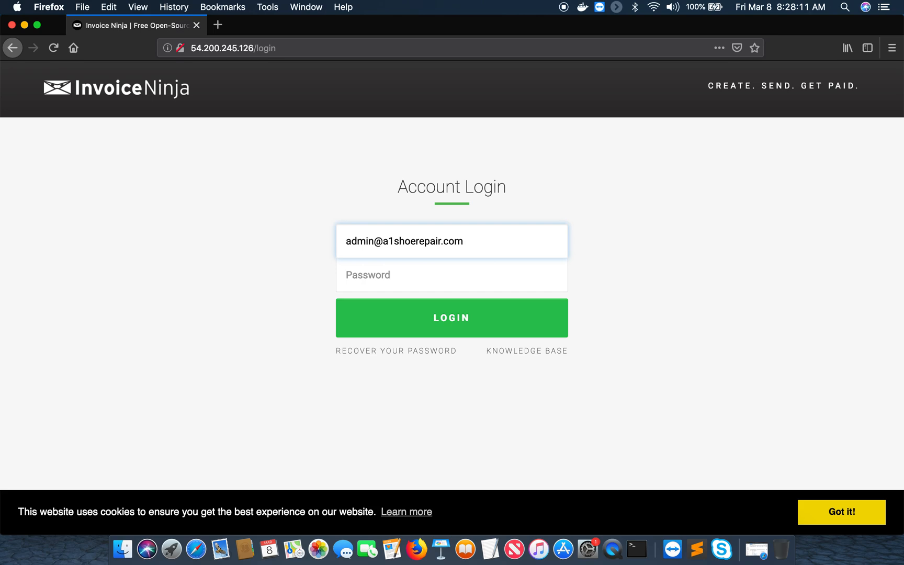
Submit the admin e-mail and password, get rejected, then return to the password field
click(463, 284)
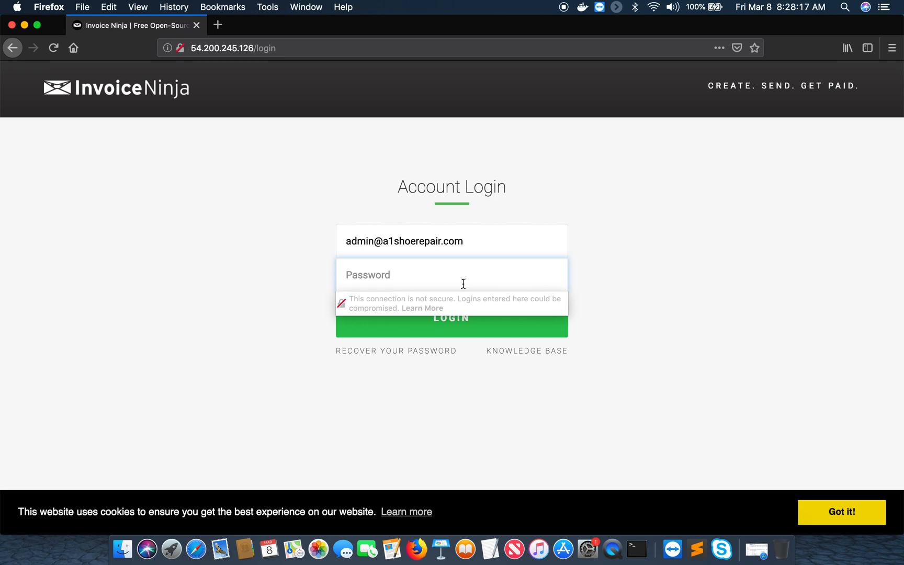
text(••)
click(459, 327)
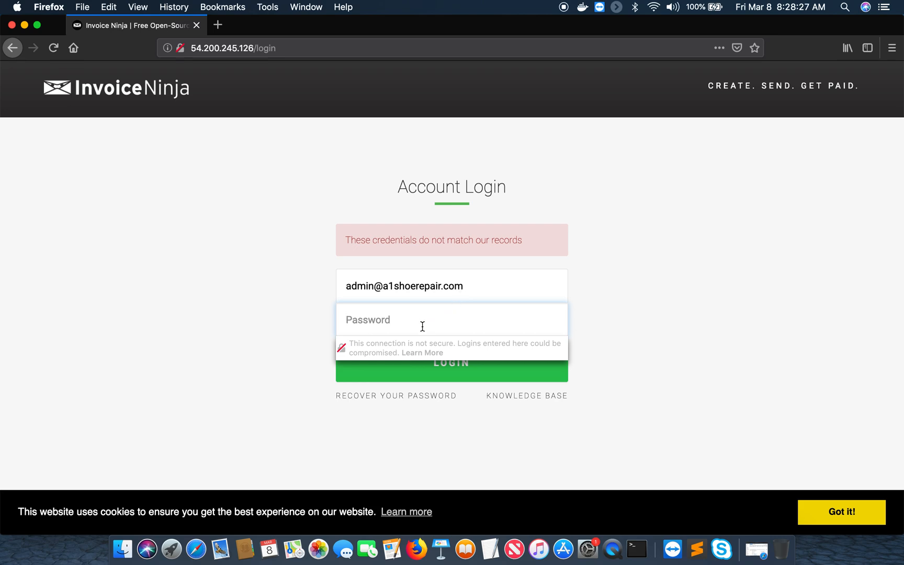
click(419, 327)
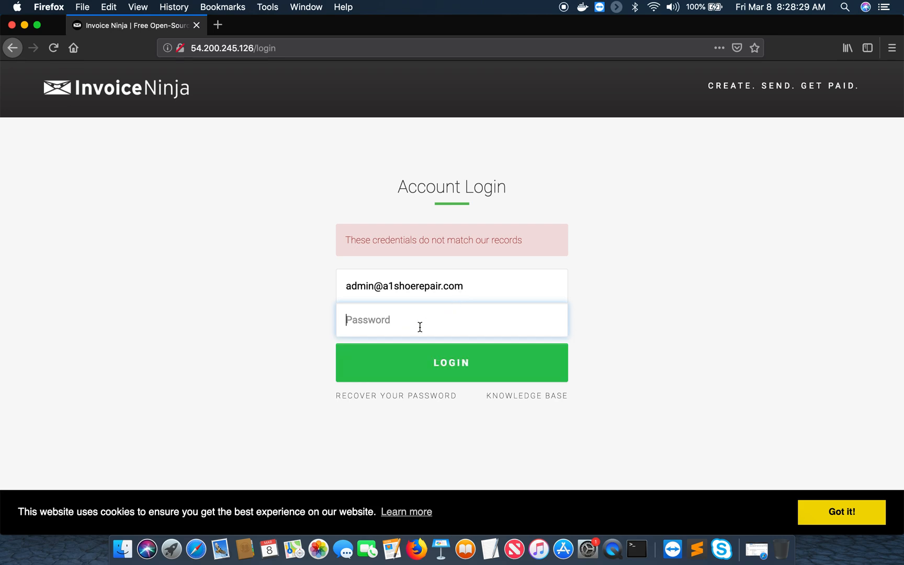
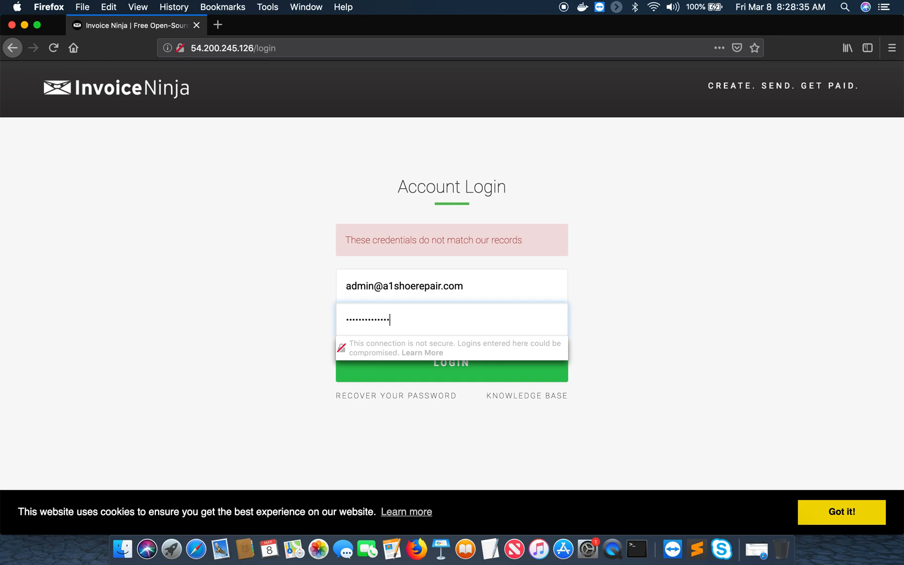
Log in to Invoice Ninja and open a blank New Client form from the Clients list
click(430, 372)
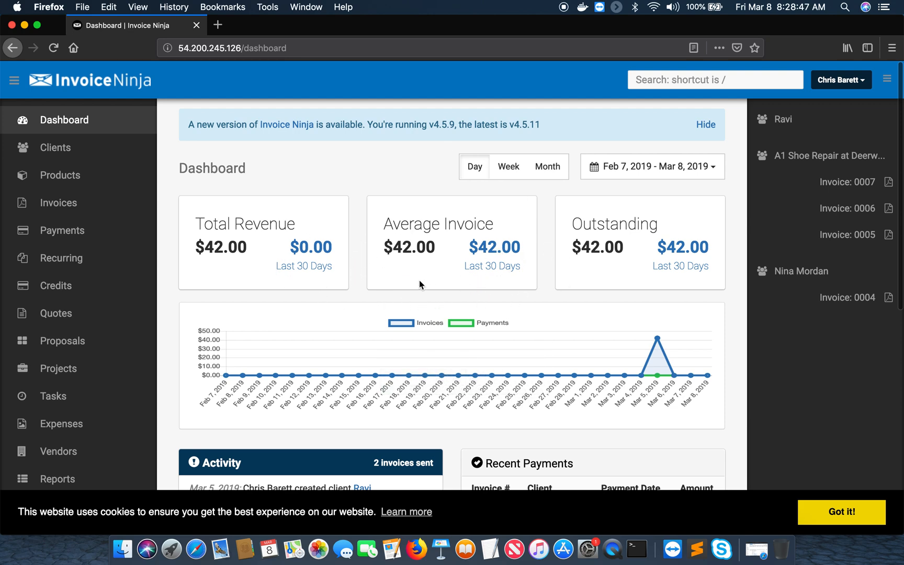
click(63, 150)
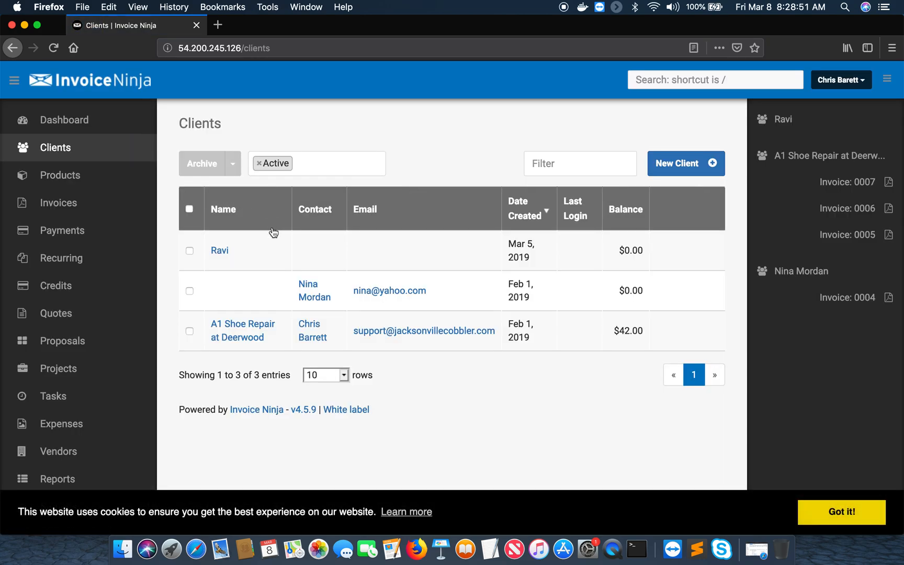
click(680, 163)
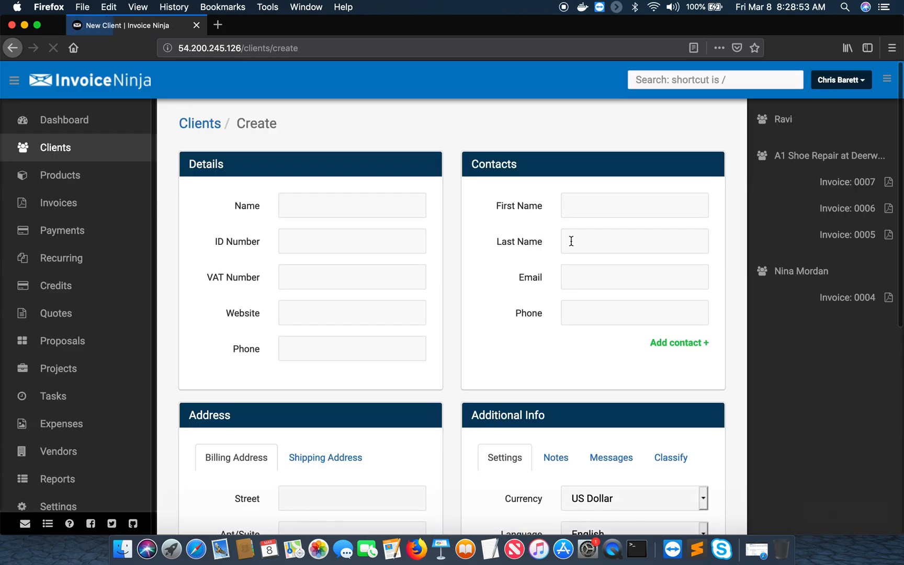
click(362, 210)
text(Demo)
click(348, 245)
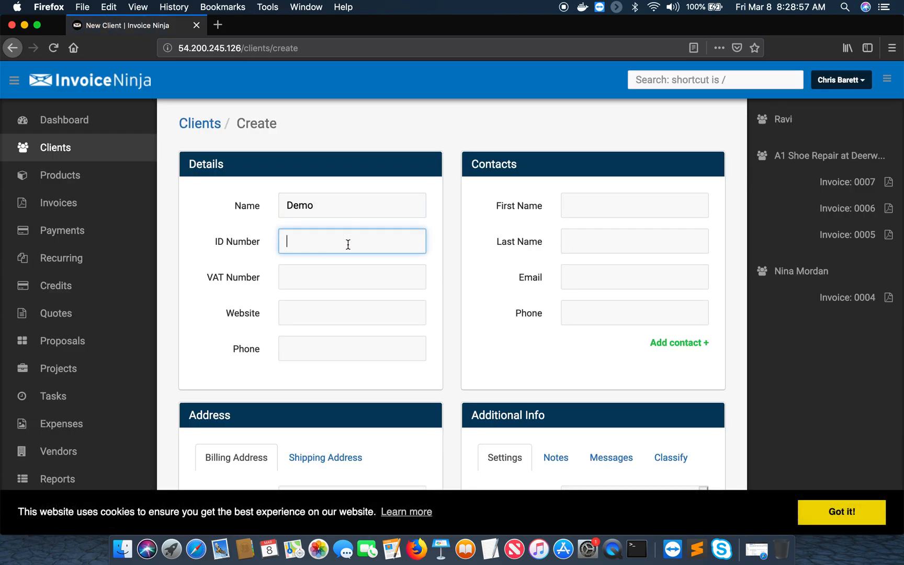
text(1234)
click(359, 276)
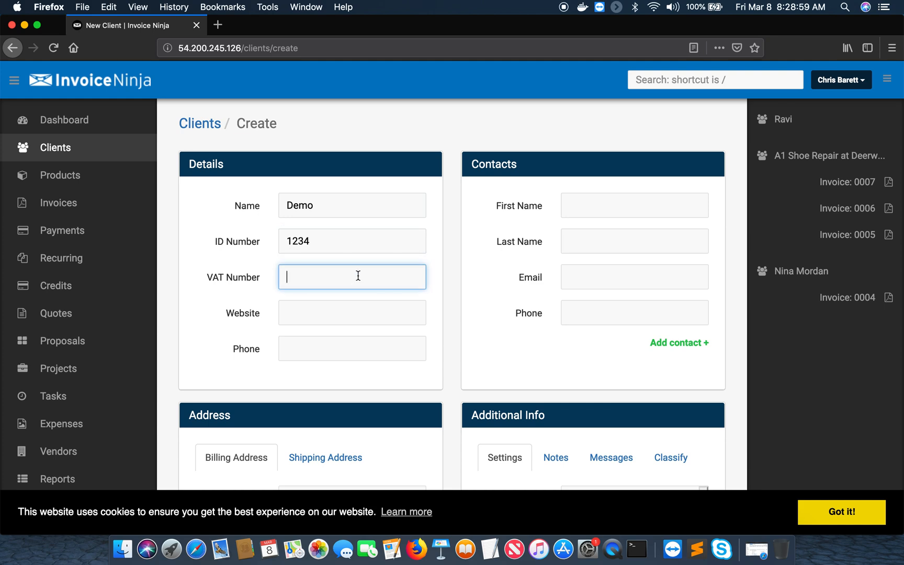
text(345363)
click(380, 307)
key(BackSpace)
key(BackSpace)
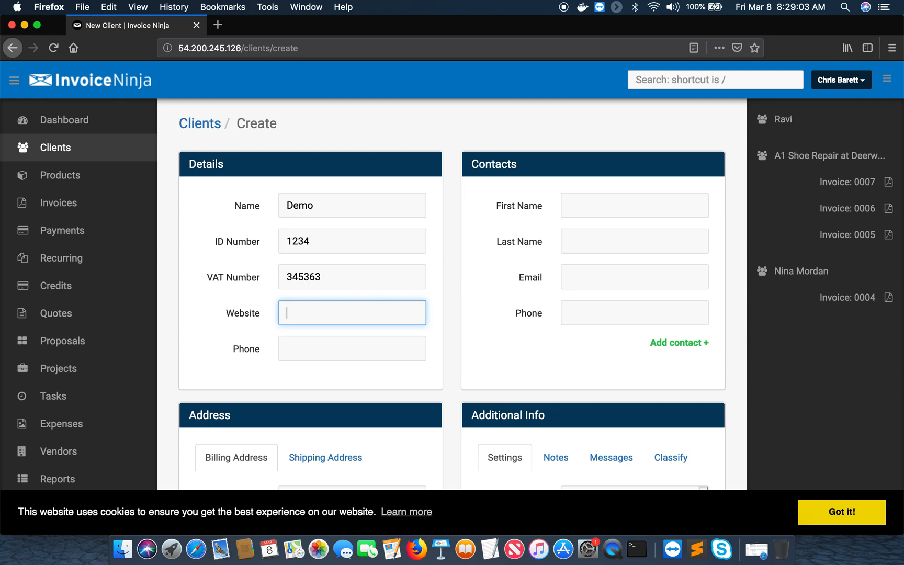
text(www.demosite.com)
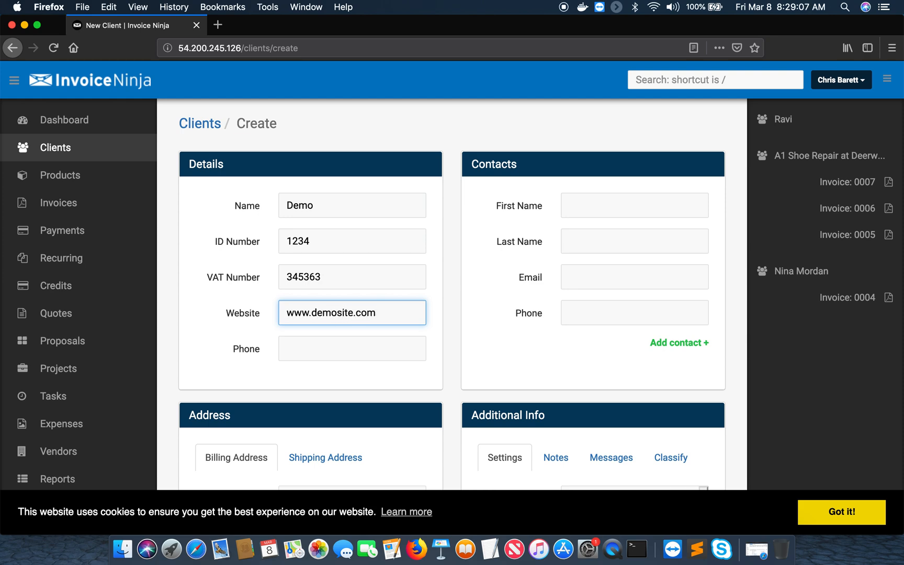
click(375, 351)
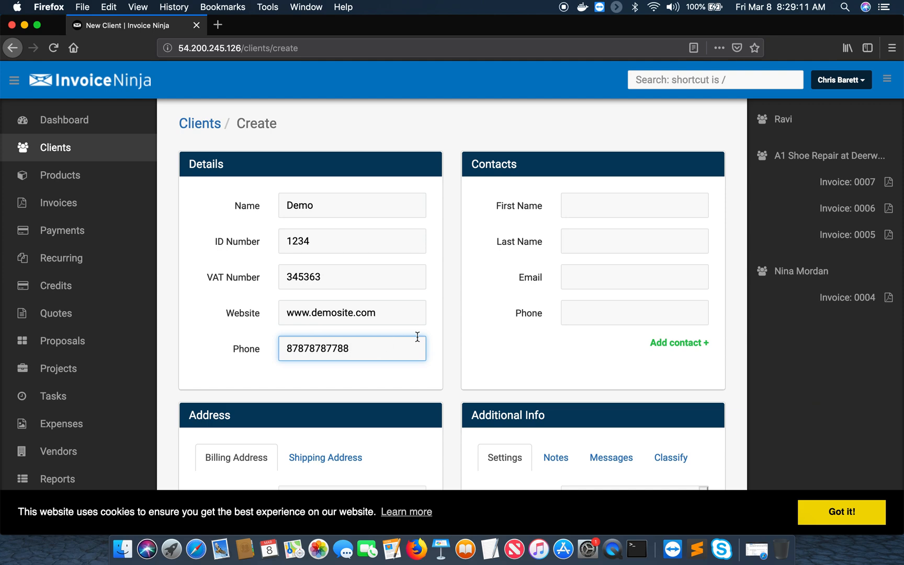
Add the contact's first and last name, e-mail and phone, then save the client
click(571, 206)
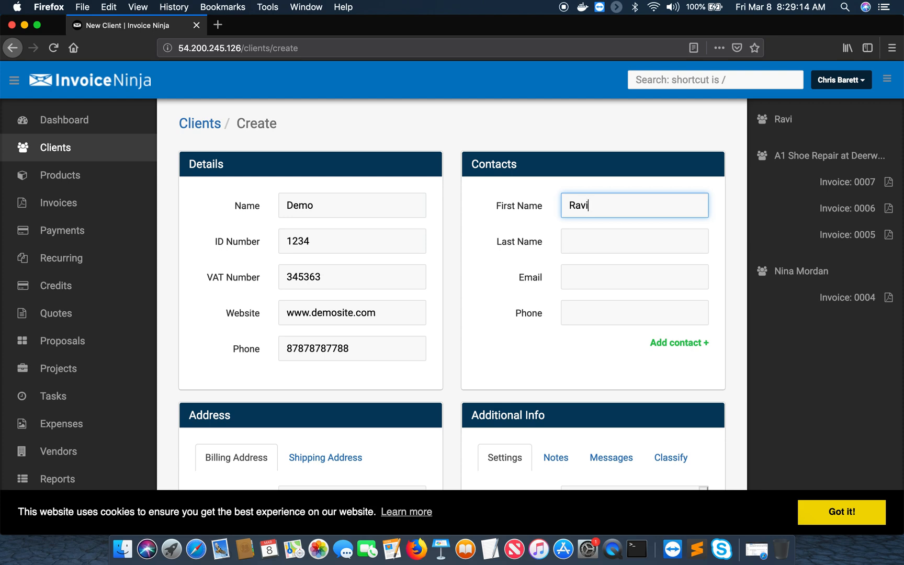
click(586, 235)
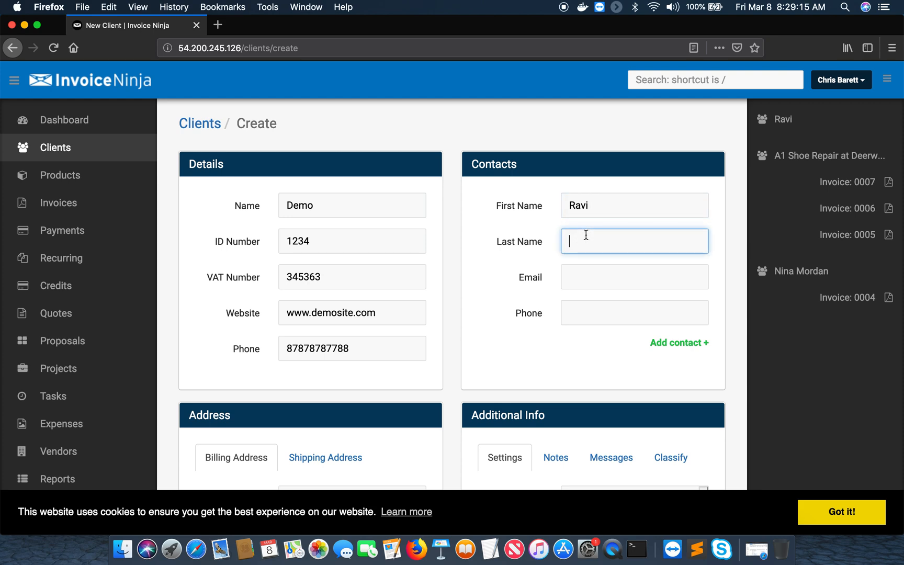
click(595, 280)
text(r@)
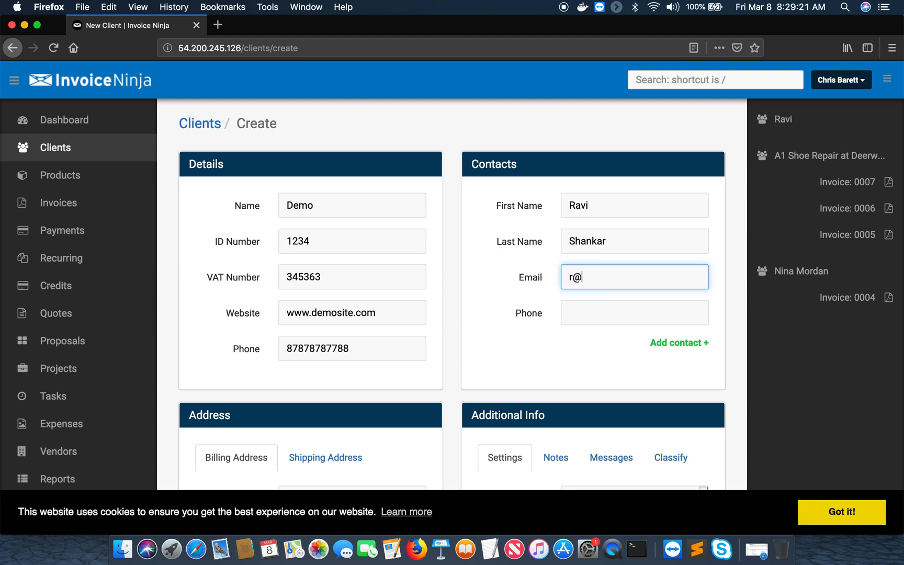
text(abc.com)
click(593, 315)
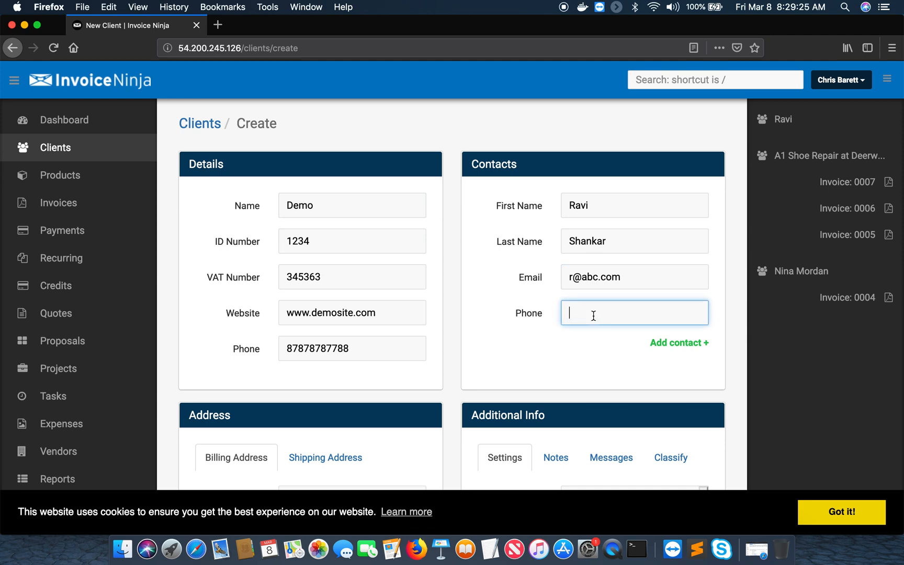
text(1234567890)
scroll(576, 387, down, 3)
scroll(576, 388, down, 4)
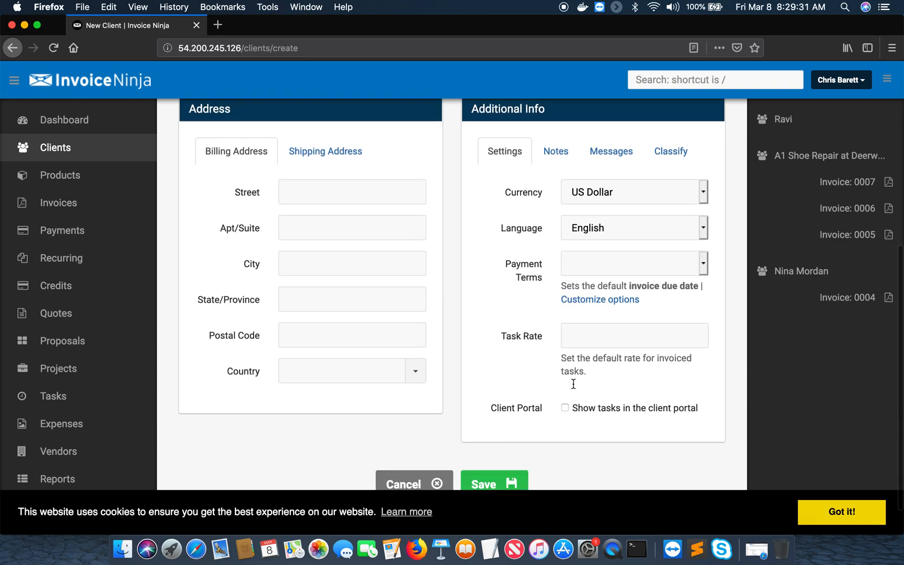
click(484, 453)
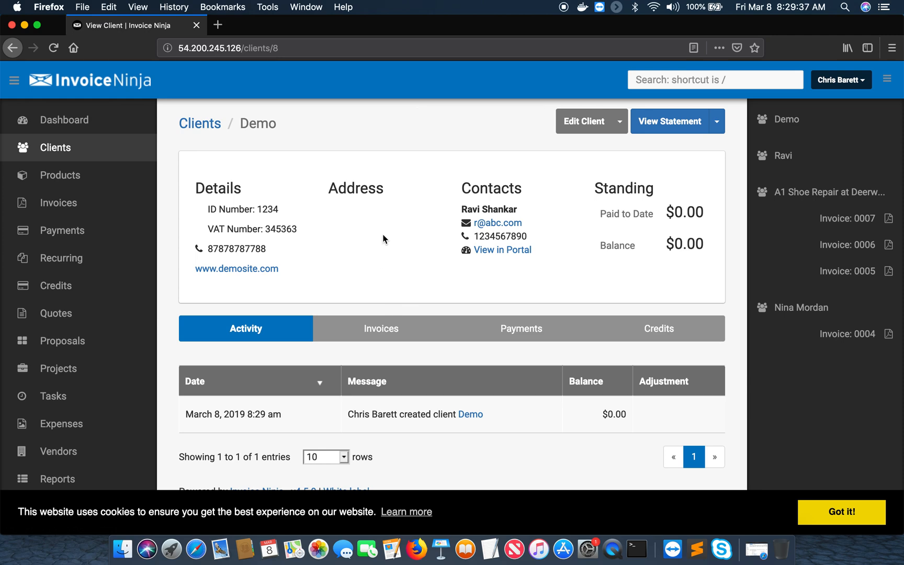
Go via Products to the Invoices list showing invoices 0004 to 0007
click(68, 178)
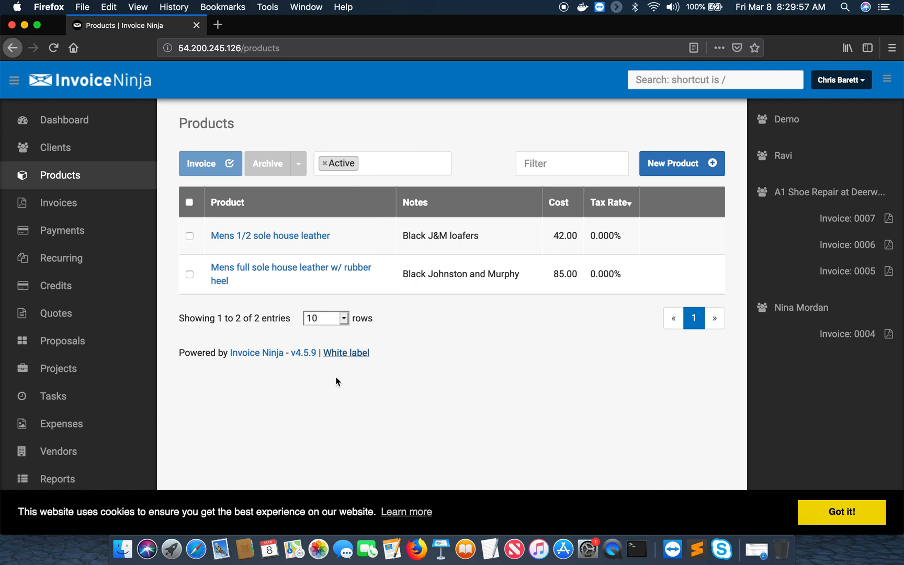
click(68, 208)
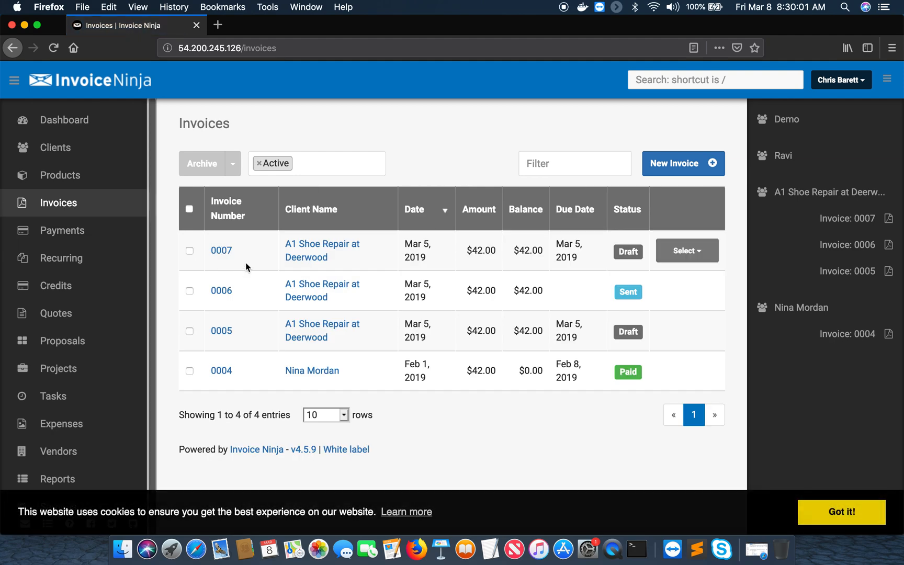
Start a new invoice billed to client Demo and fill in the purchase order number
click(673, 165)
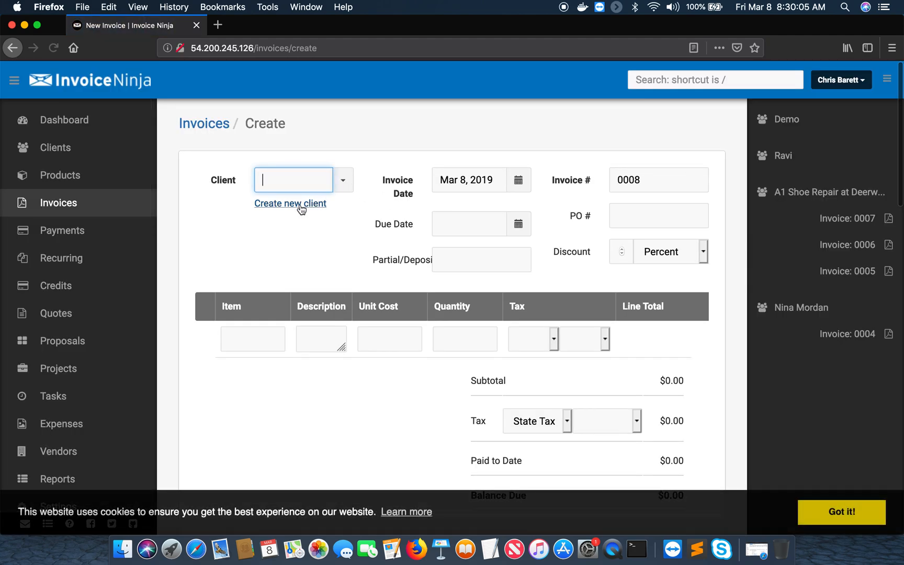
click(343, 181)
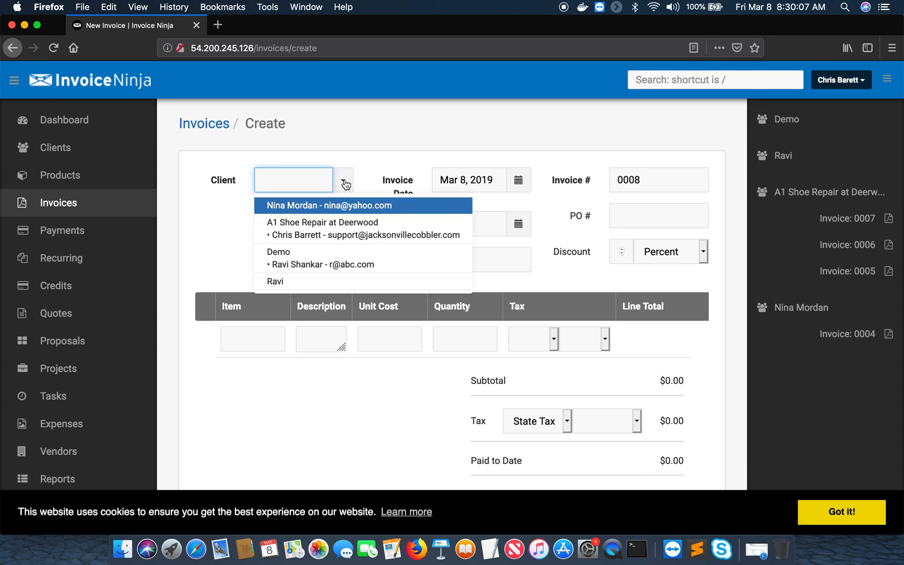
click(309, 262)
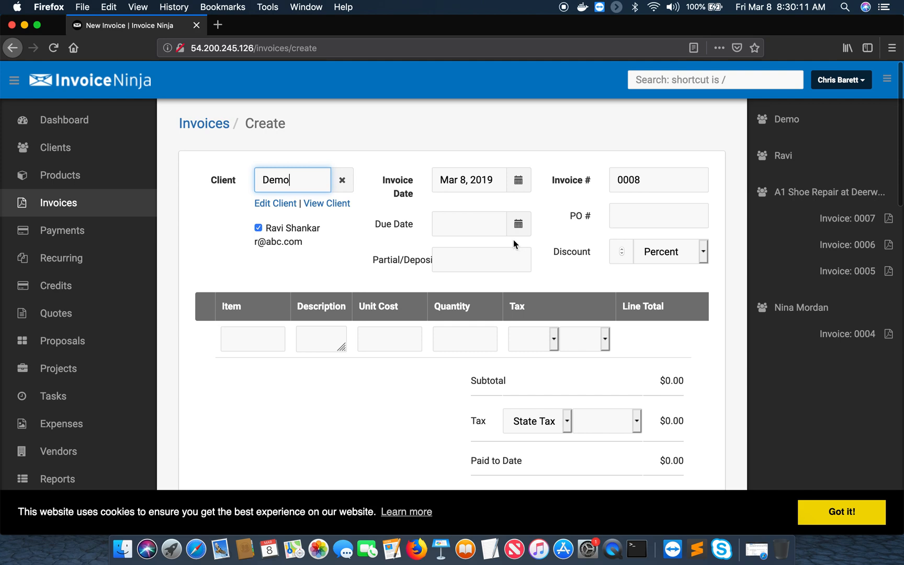
click(625, 219)
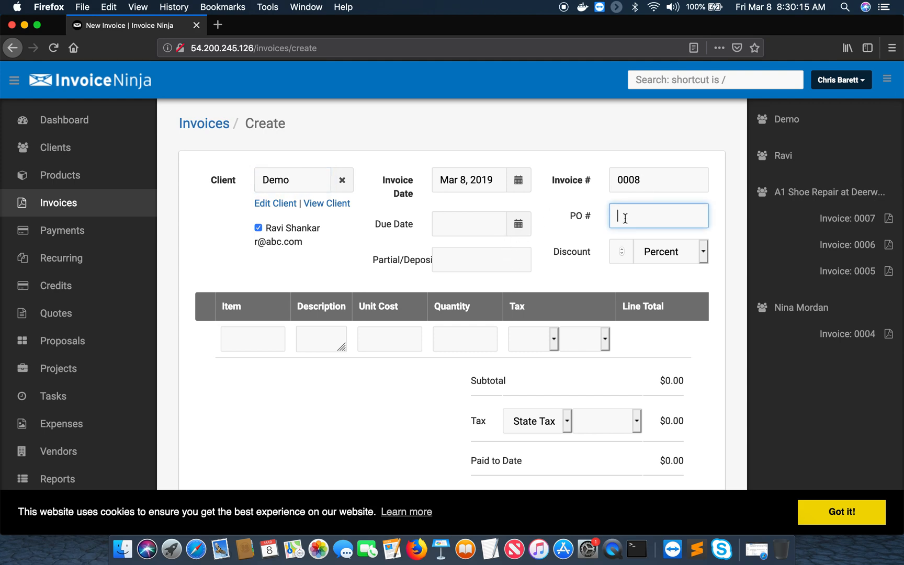
Set the due date to Mar 12, 2019 and fill the first line with the $42 suggested product
click(518, 225)
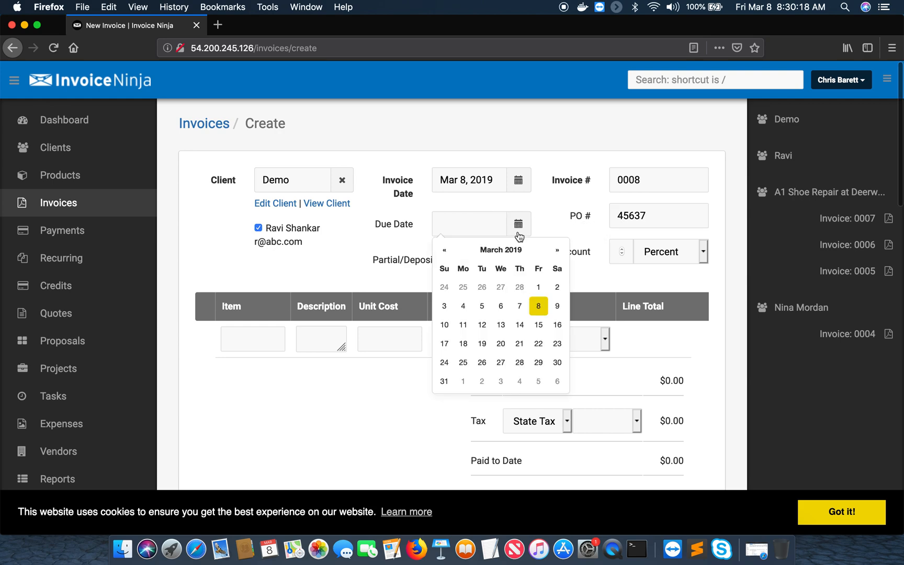
click(482, 327)
click(267, 346)
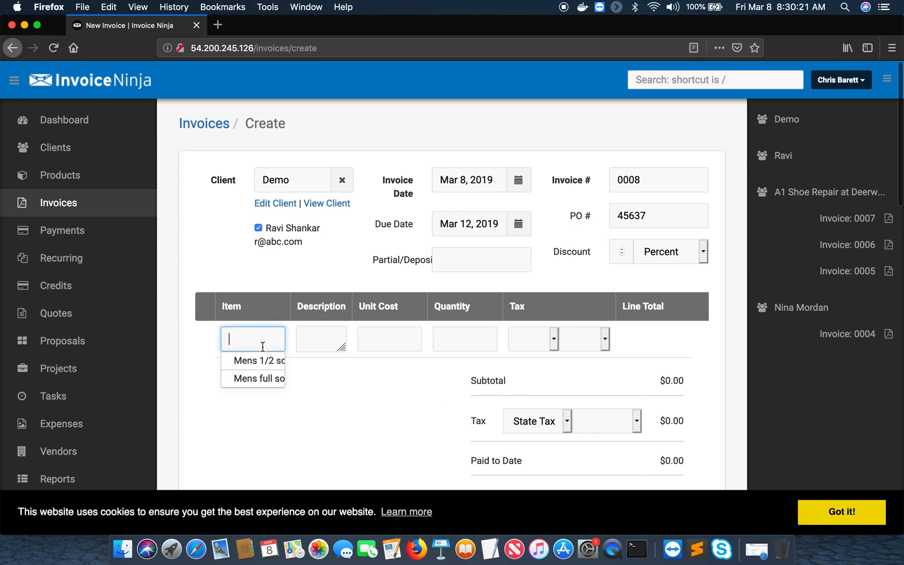
click(262, 359)
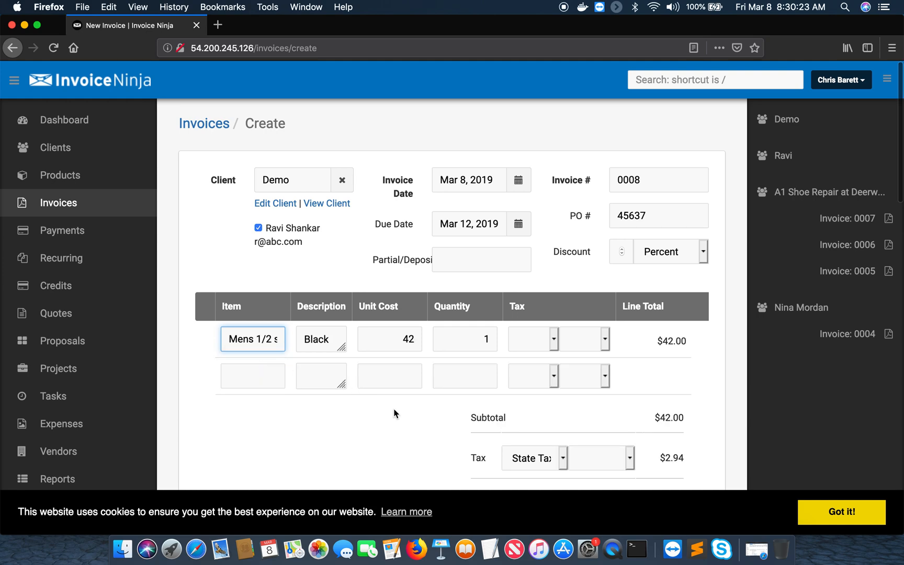
Apply State Tax 7%, raising the balance due to $44.94
scroll(665, 368, down, 3)
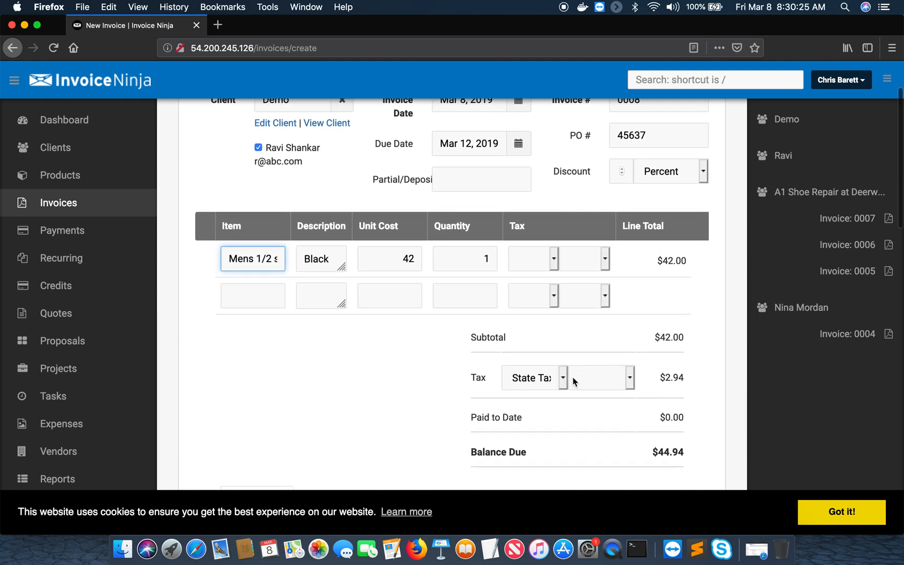
click(563, 381)
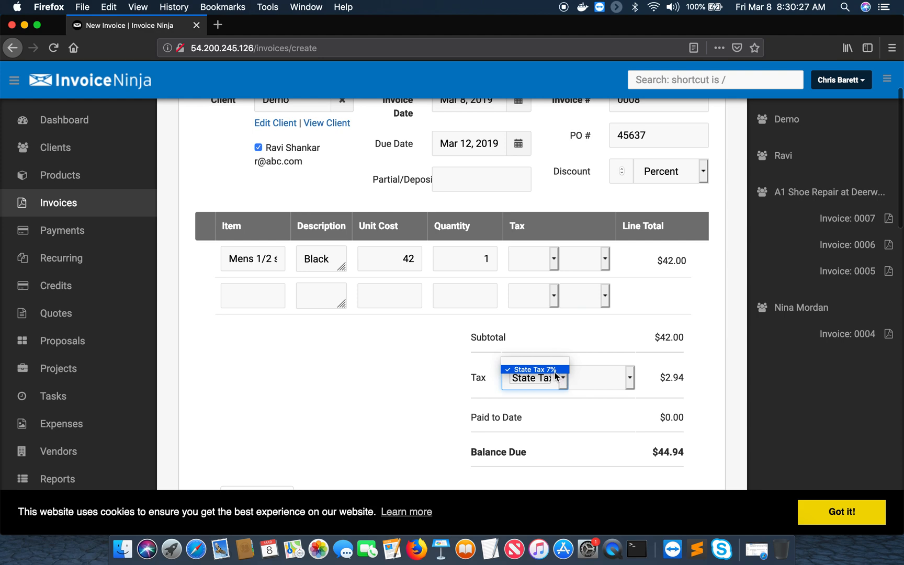
click(554, 369)
scroll(337, 387, down, 5)
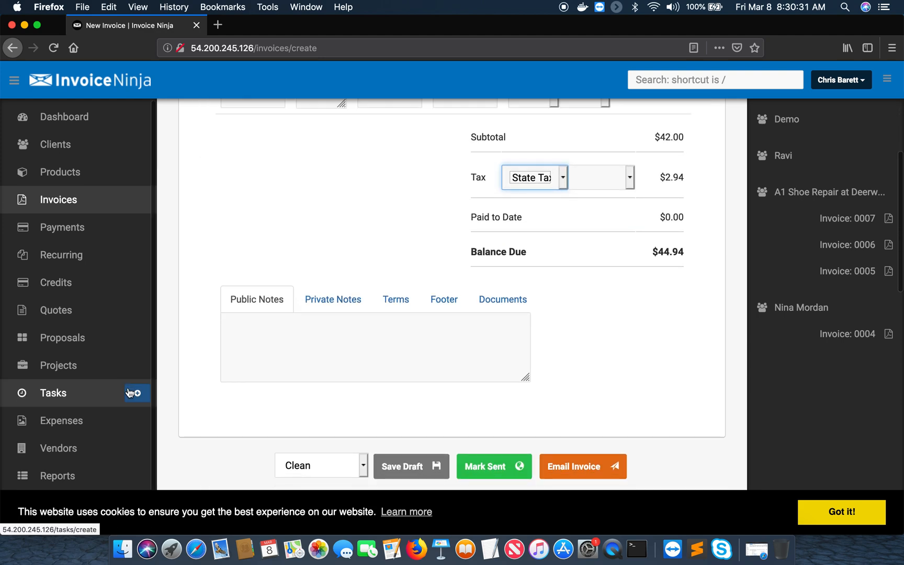
Dismiss the cookie notice at the bottom of the page
click(849, 518)
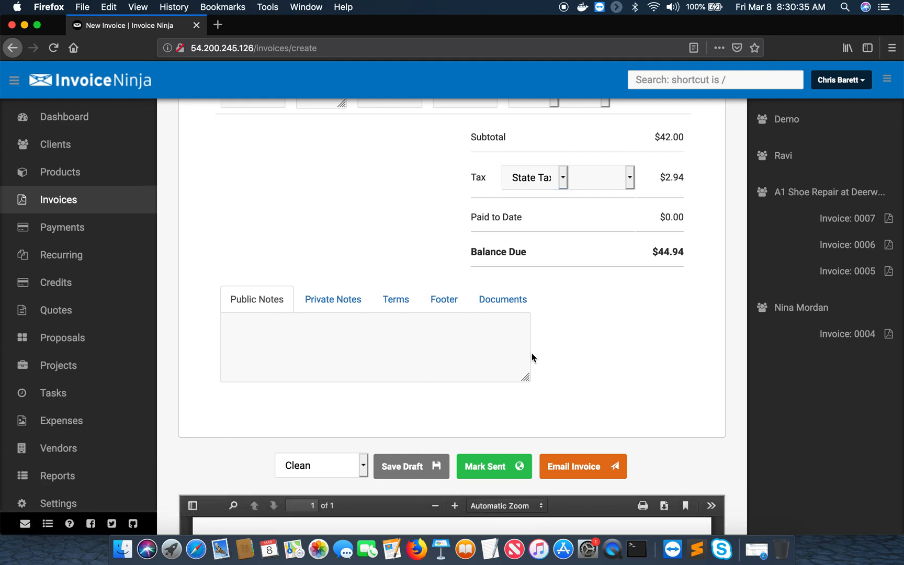
scroll(532, 357, down, 5)
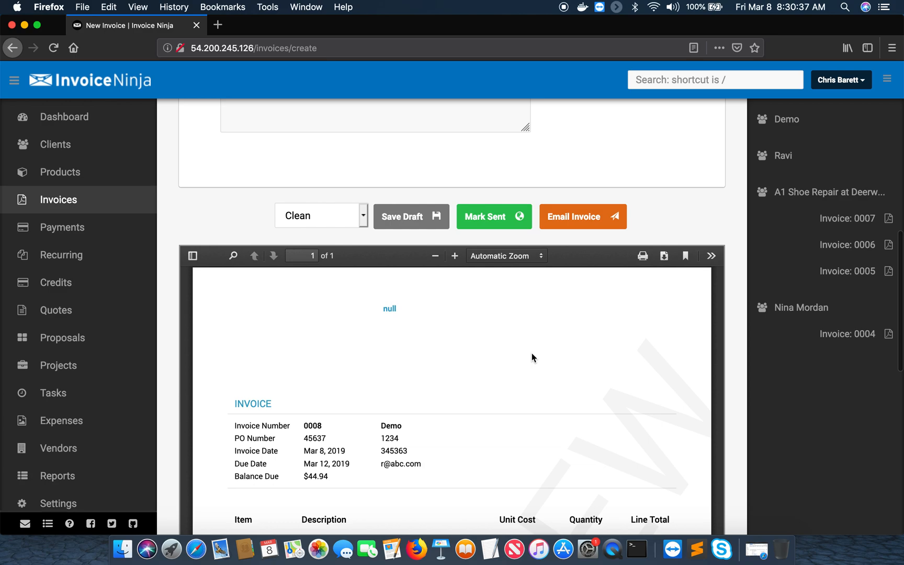
scroll(532, 352, down, 5)
scroll(531, 353, up, 10)
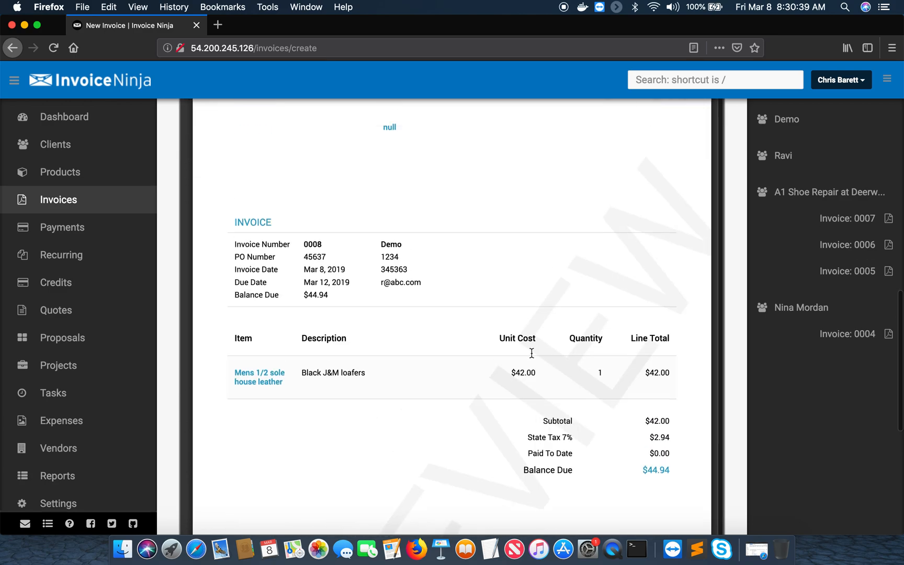
scroll(461, 345, down, 2)
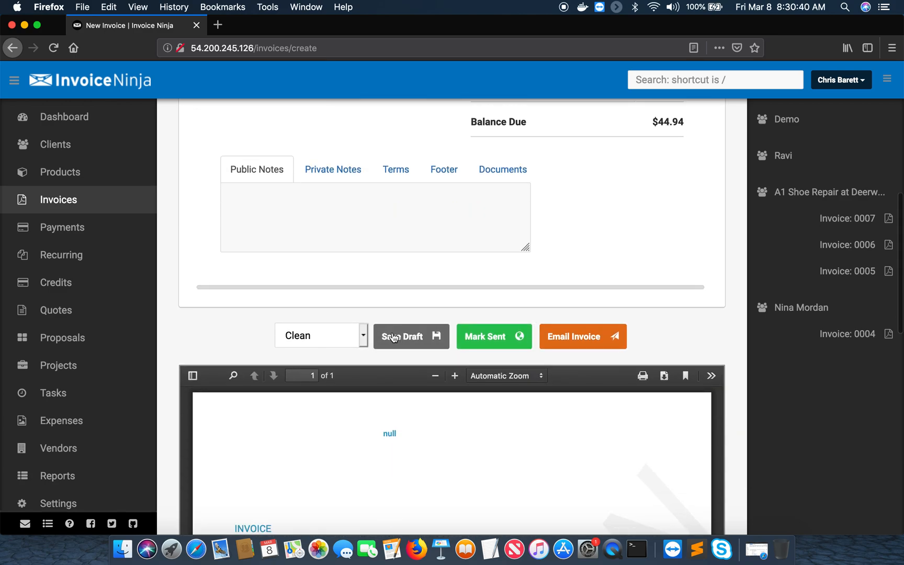
Switch the invoice design from Clean to Modern and review the PDF preview
click(363, 335)
click(341, 351)
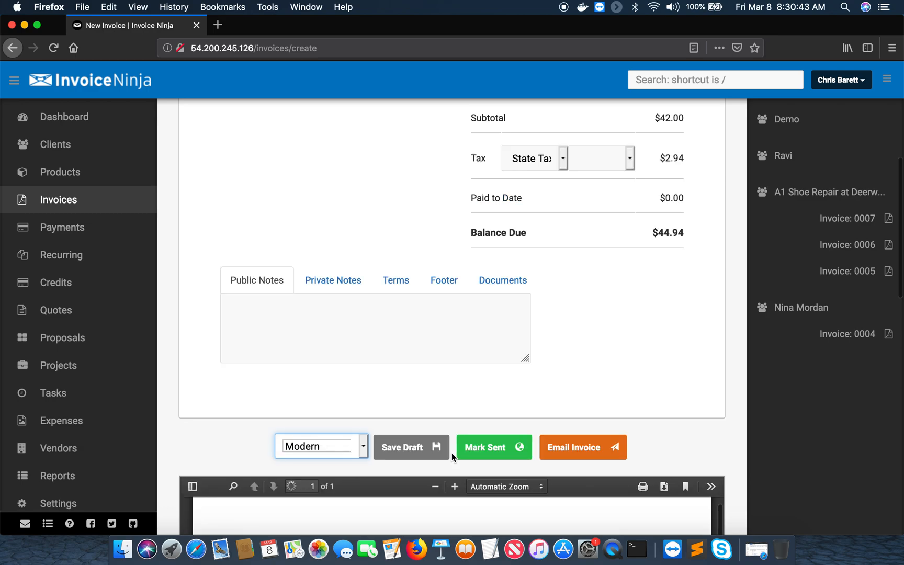
scroll(451, 456, down, 10)
scroll(453, 458, up, 6)
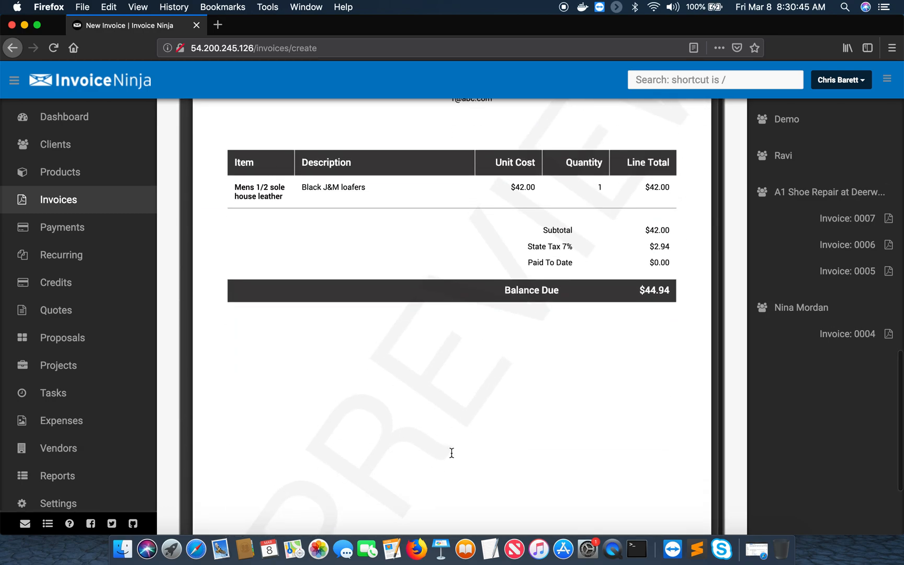
scroll(451, 452, up, 2)
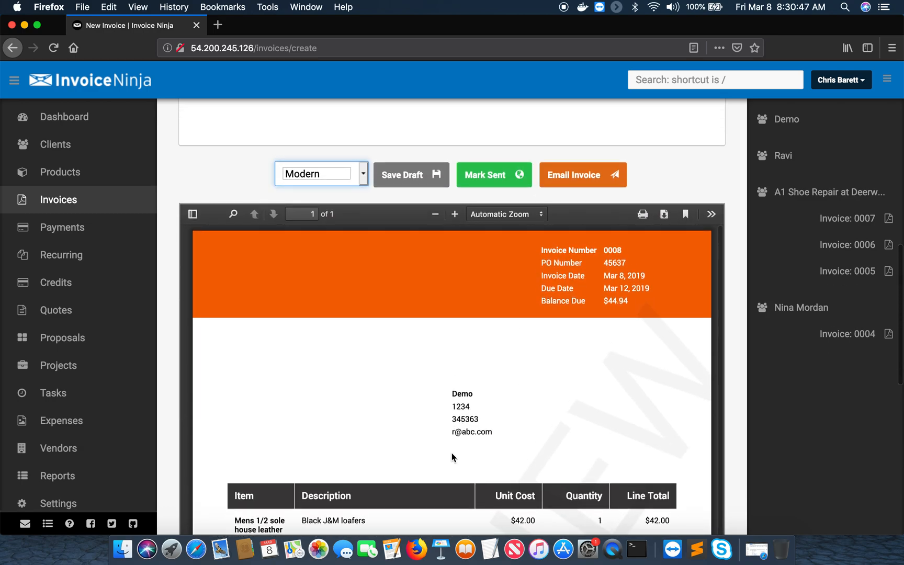
scroll(451, 454, up, 3)
scroll(452, 455, up, 6)
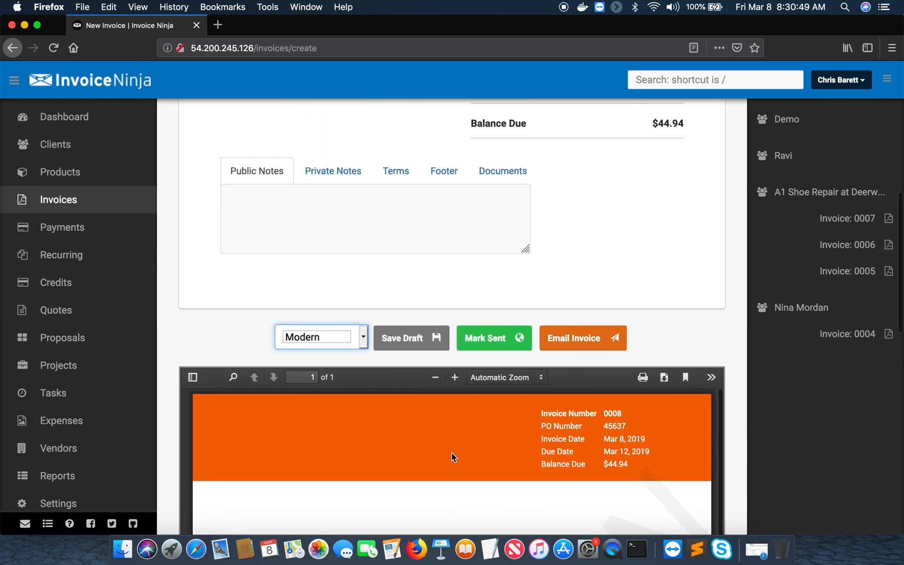
scroll(452, 452, down, 3)
scroll(451, 452, up, 4)
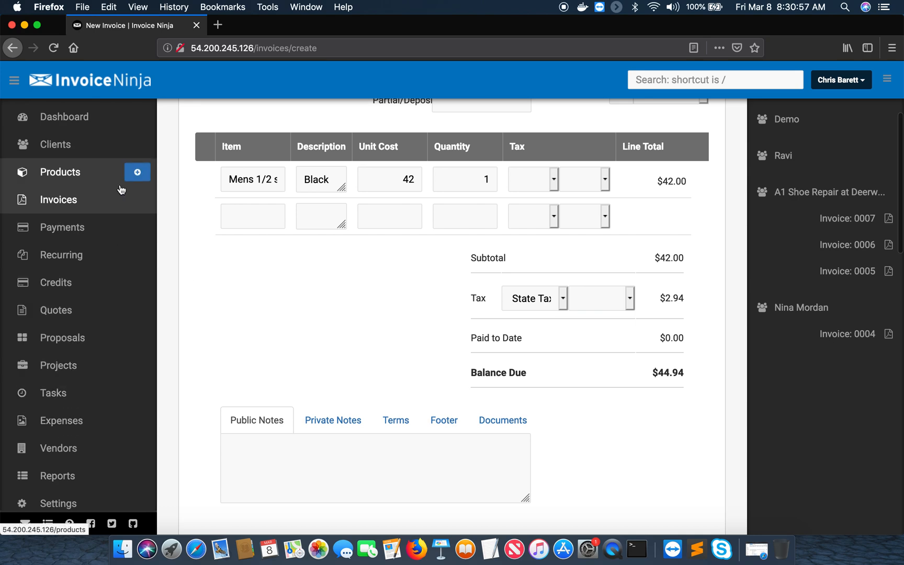
Leave the unsaved invoice for the Dashboard and group its invoice chart by month
click(67, 117)
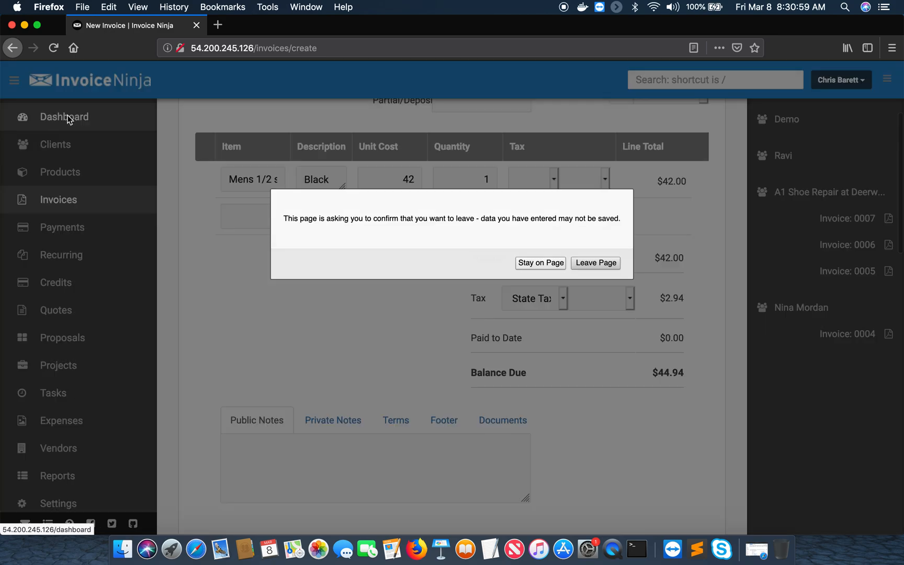
click(583, 262)
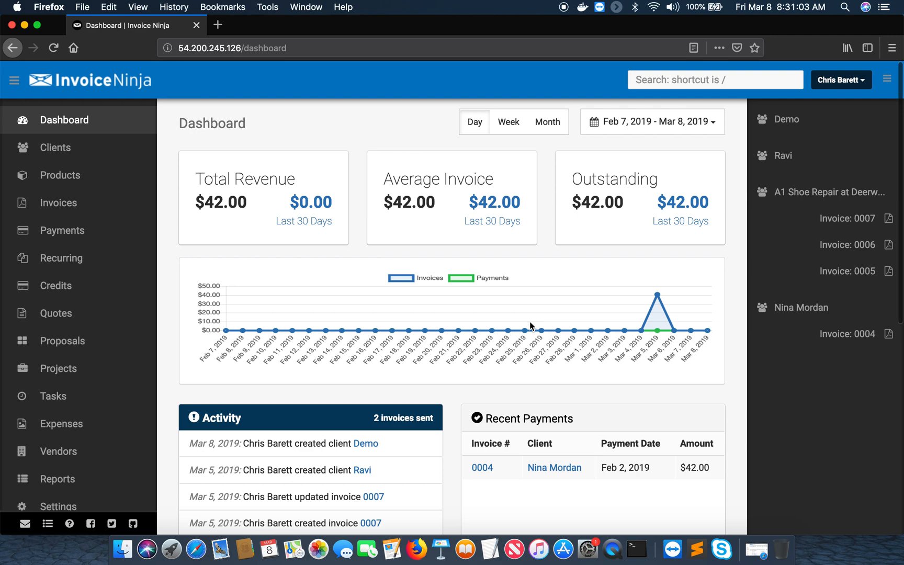
scroll(398, 439, down, 2)
scroll(401, 432, down, 1)
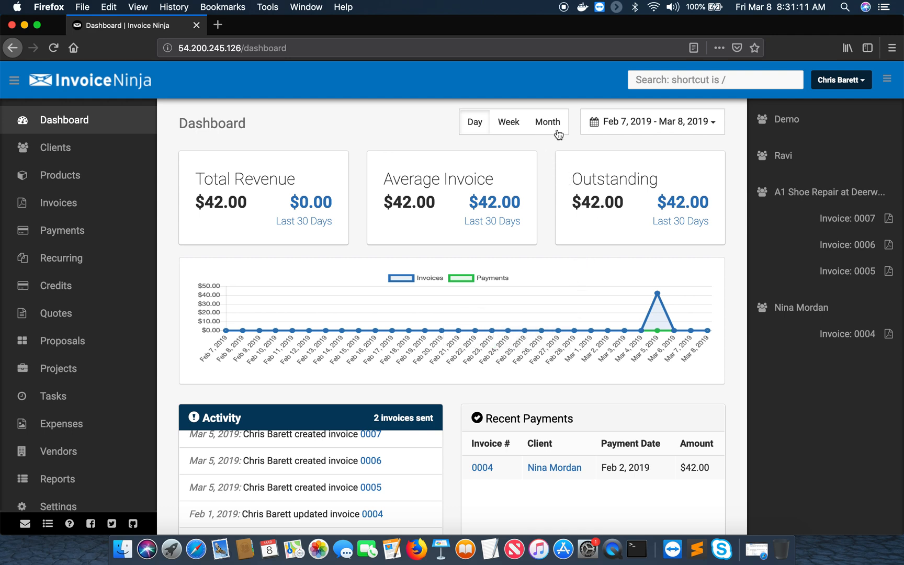
click(516, 131)
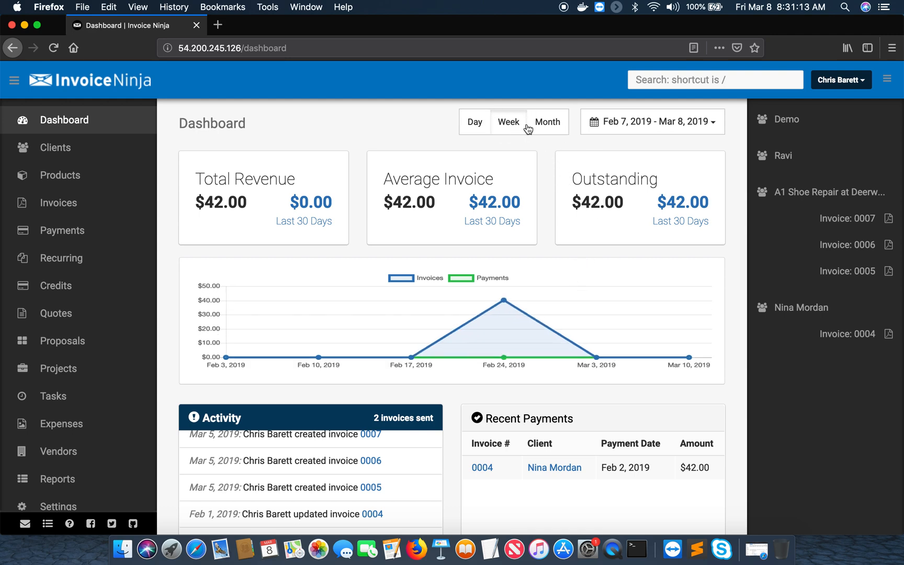
click(544, 124)
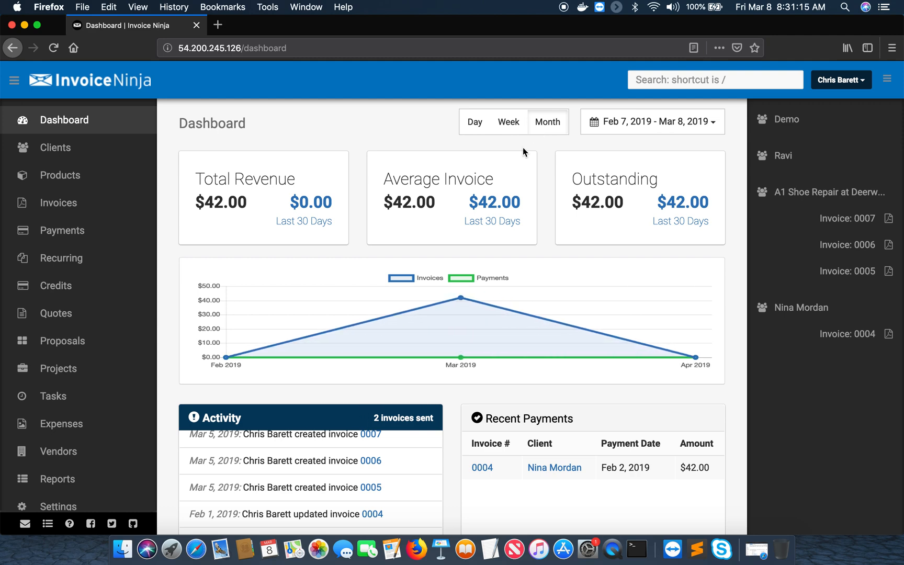